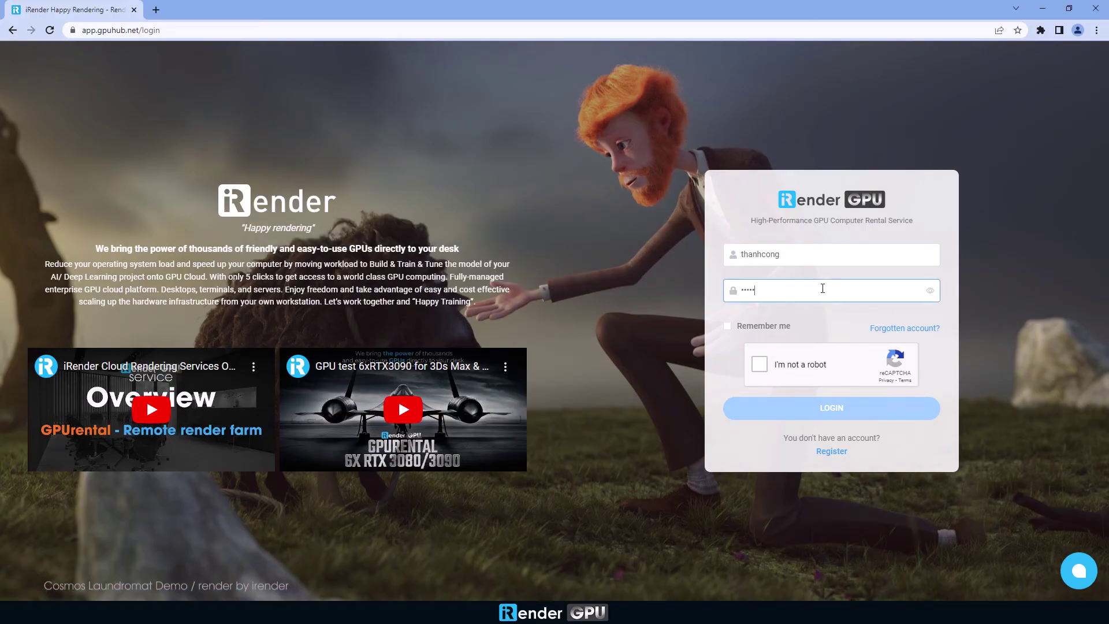
# - Complete the robot check, log in to the iRender account and open the GPUHub page
pyautogui.click(760, 365)
pyautogui.click(838, 413)
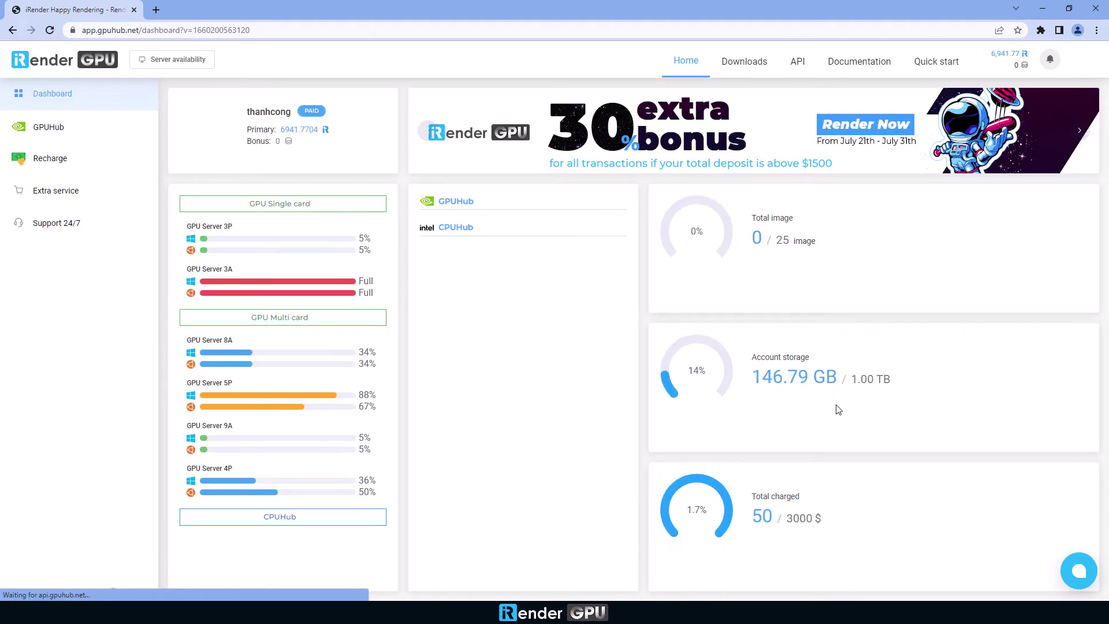
pyautogui.click(65, 129)
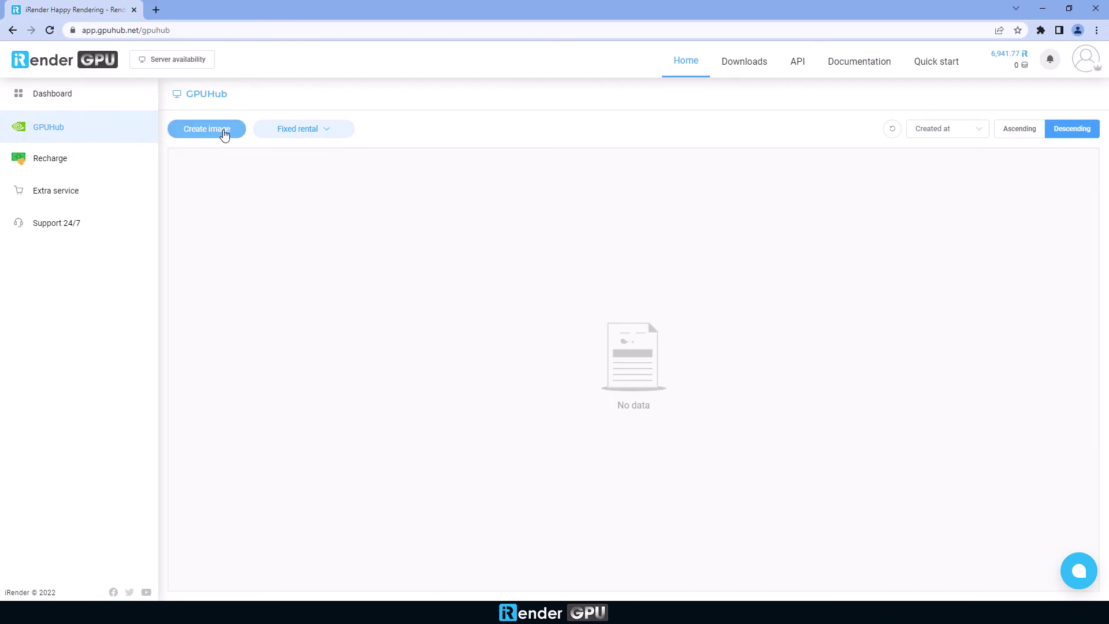
# - Create a Windows 10 clean image named 3P-Lumion on the single-card GPU Server 3P package
pyautogui.click(224, 133)
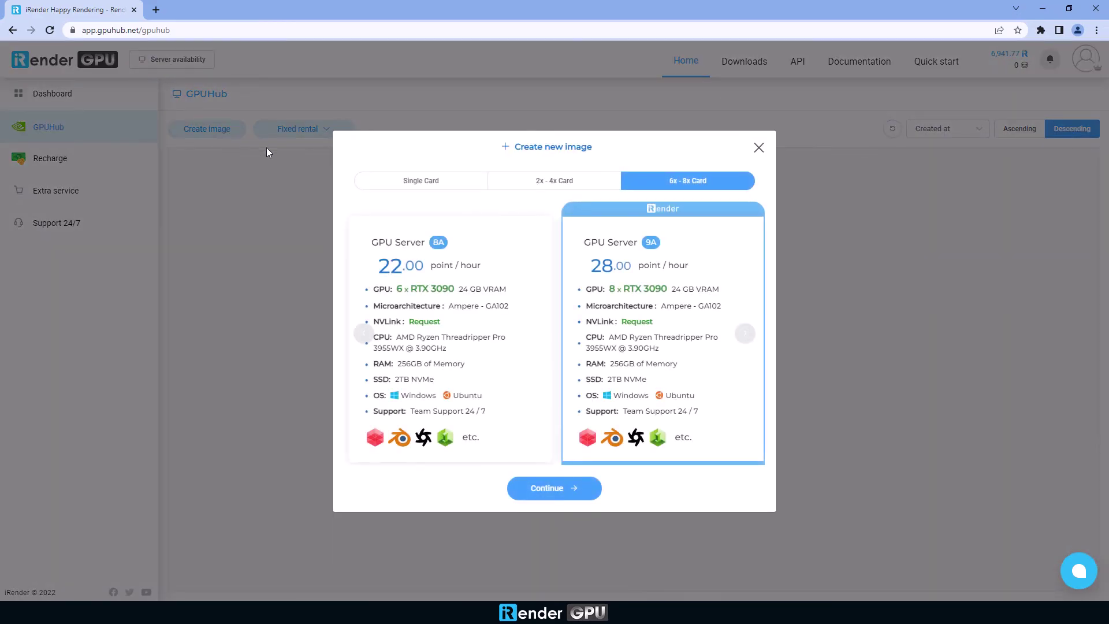
pyautogui.click(410, 181)
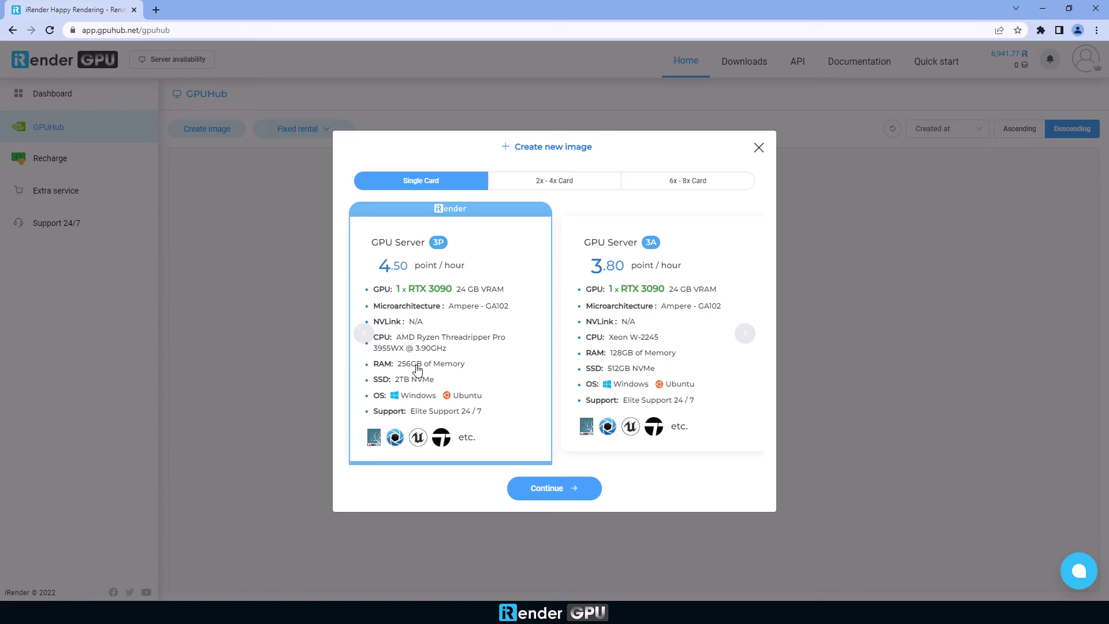
pyautogui.click(563, 488)
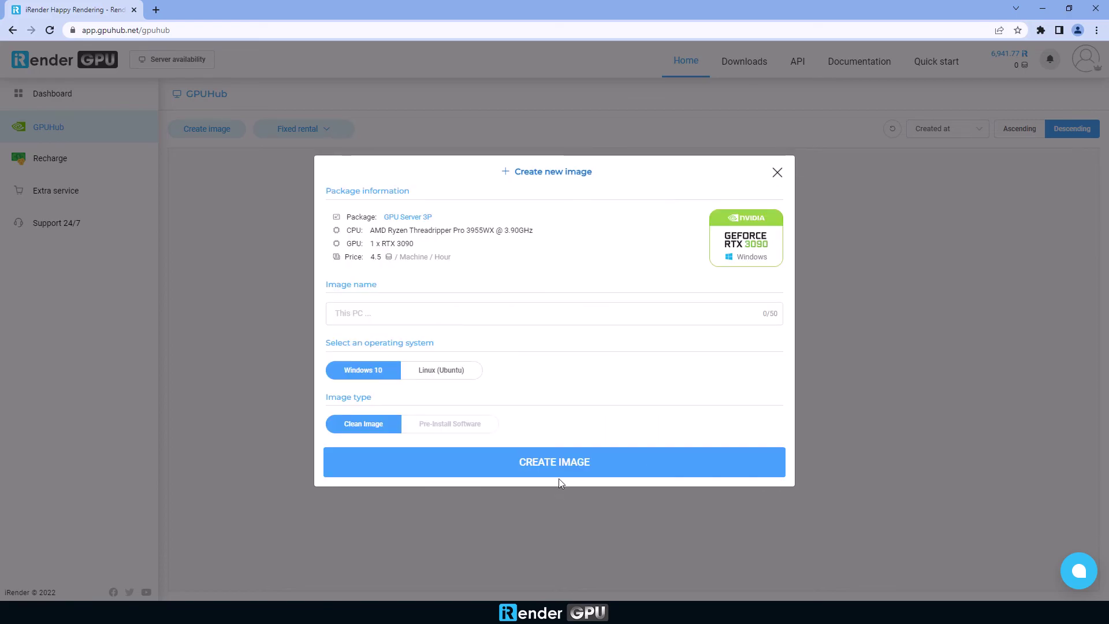
pyautogui.click(554, 315)
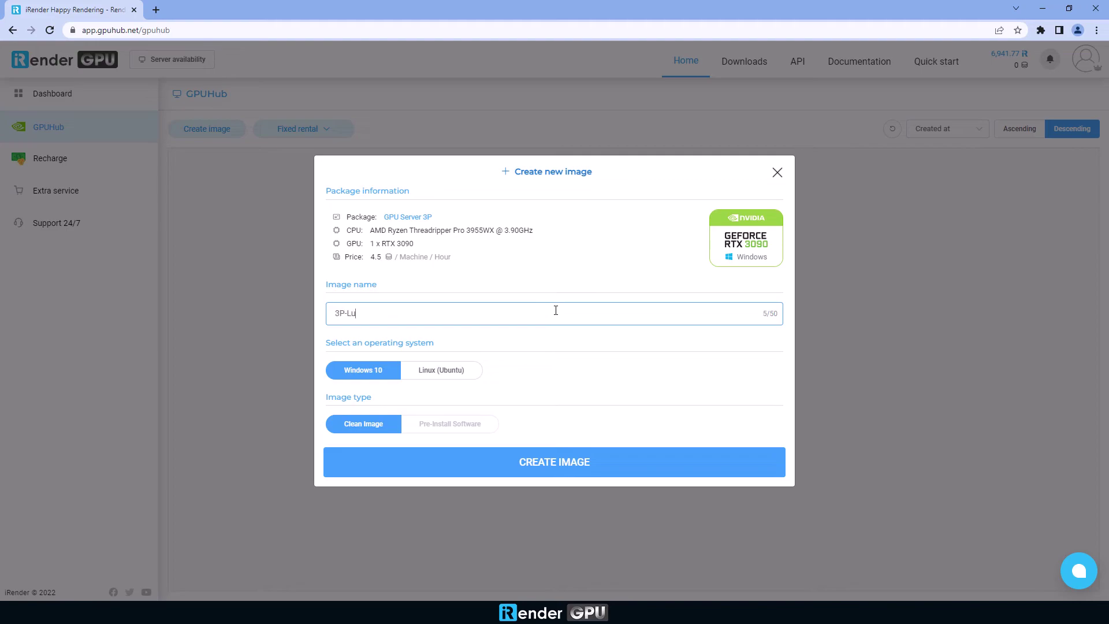
pyautogui.click(554, 465)
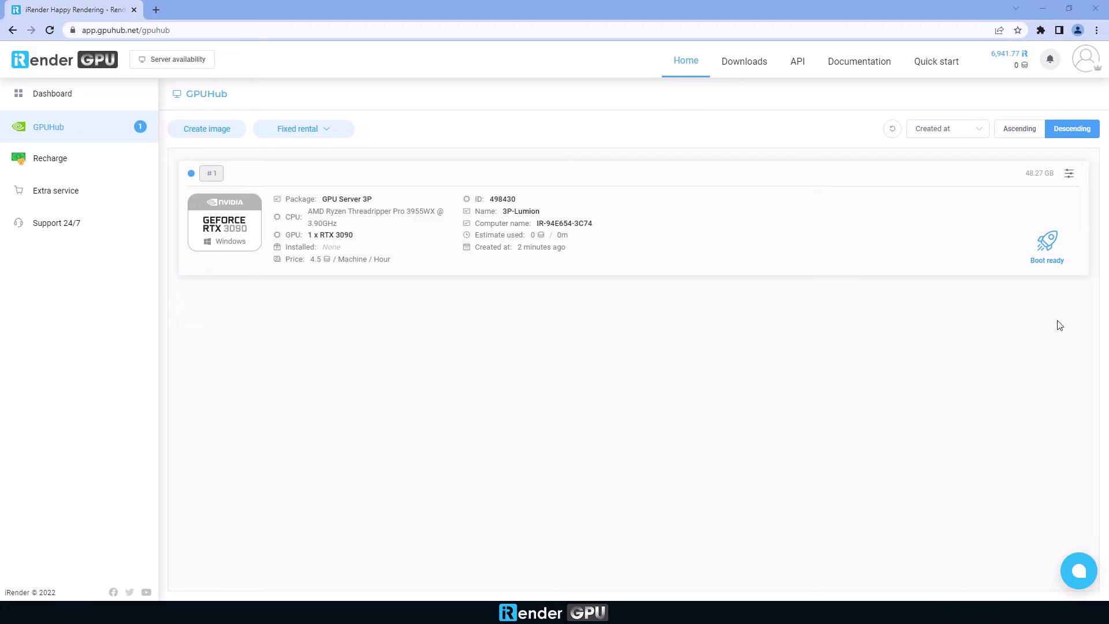
# - Boot the 3P-Lumion image and download its remote desktop file for AP-SERVER-3 Vietnam
pyautogui.click(1045, 248)
pyautogui.click(587, 421)
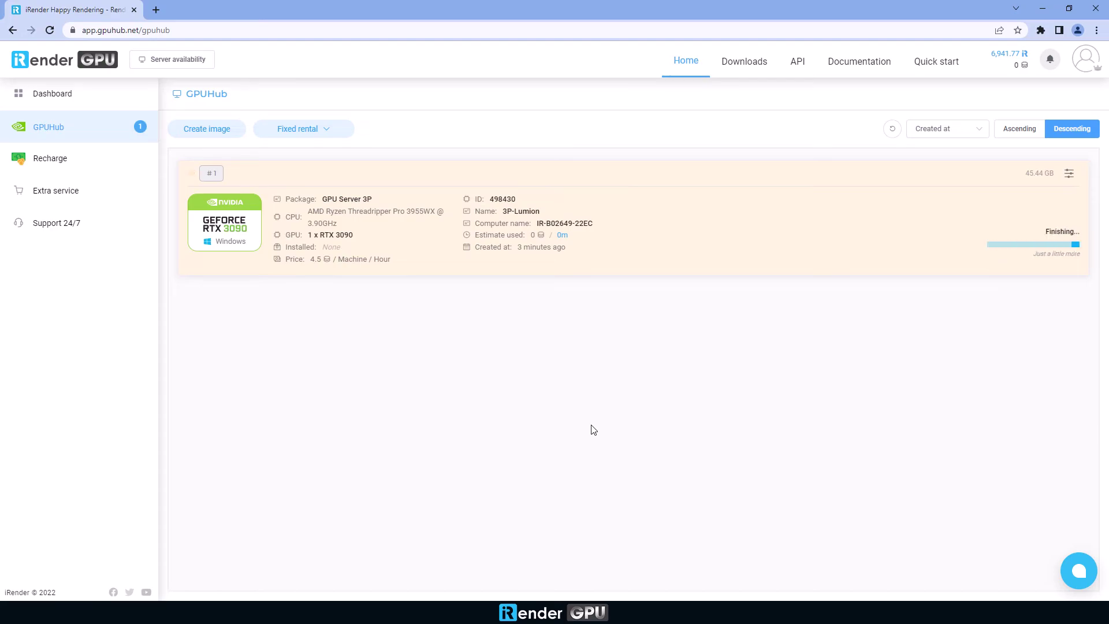
pyautogui.click(1042, 243)
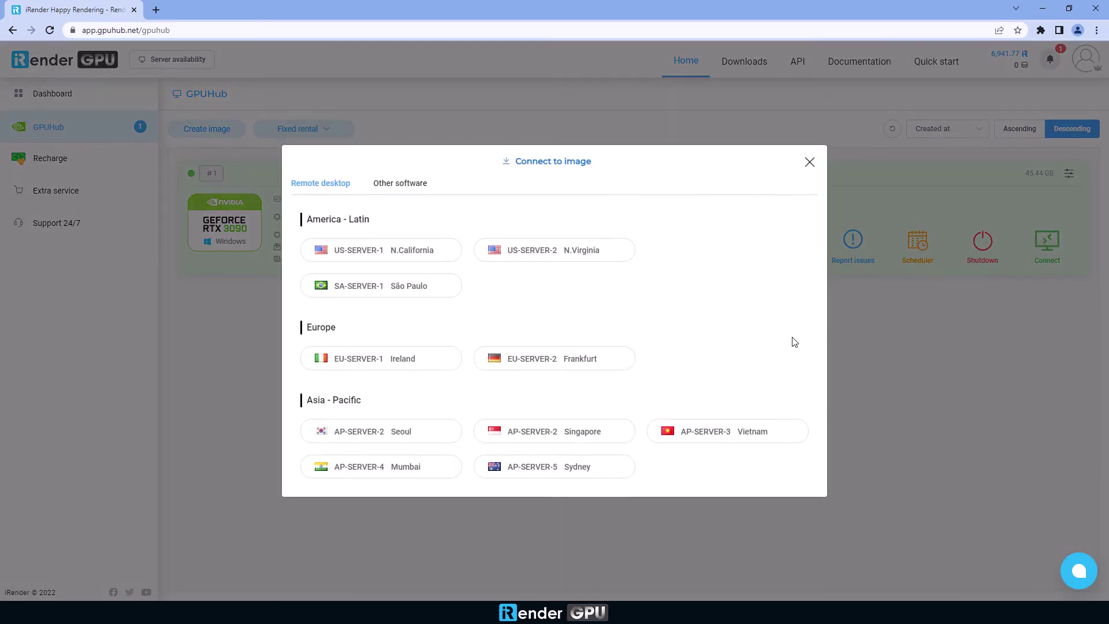
pyautogui.click(709, 439)
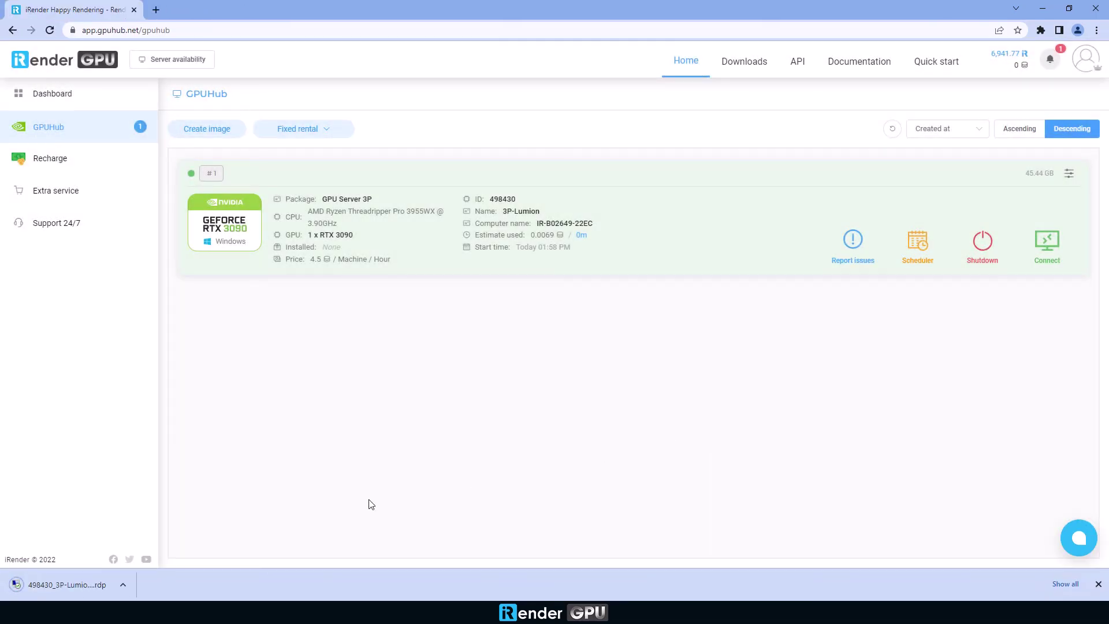
# - Start the remote desktop connection to the server, entering the account password and accepting the connection
pyautogui.click(633, 367)
pyautogui.write('**********')
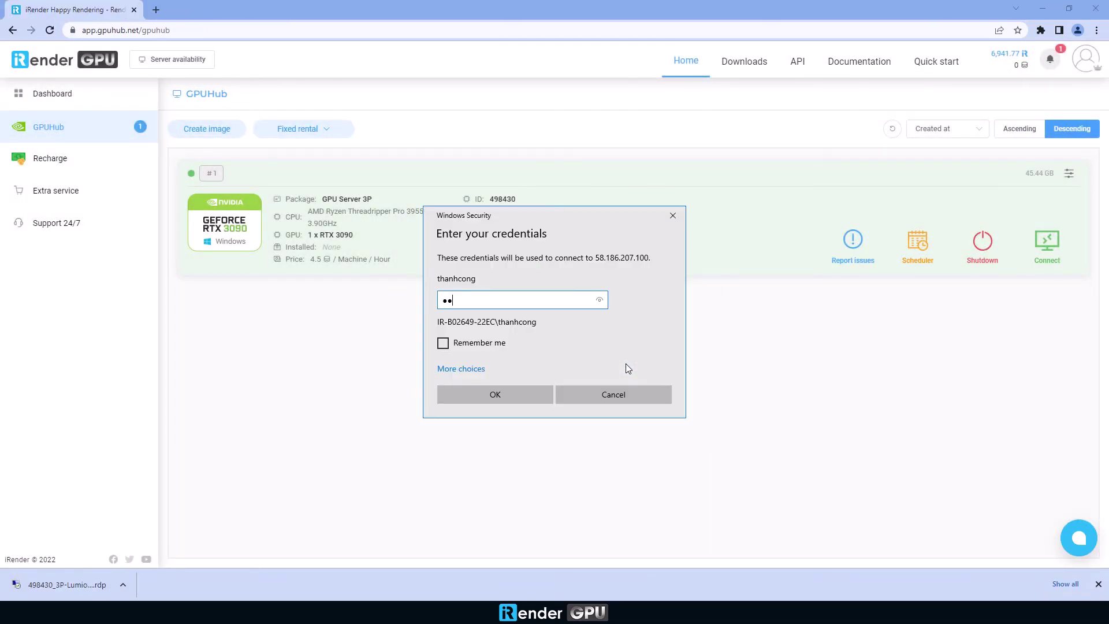
pyautogui.click(519, 393)
pyautogui.click(591, 399)
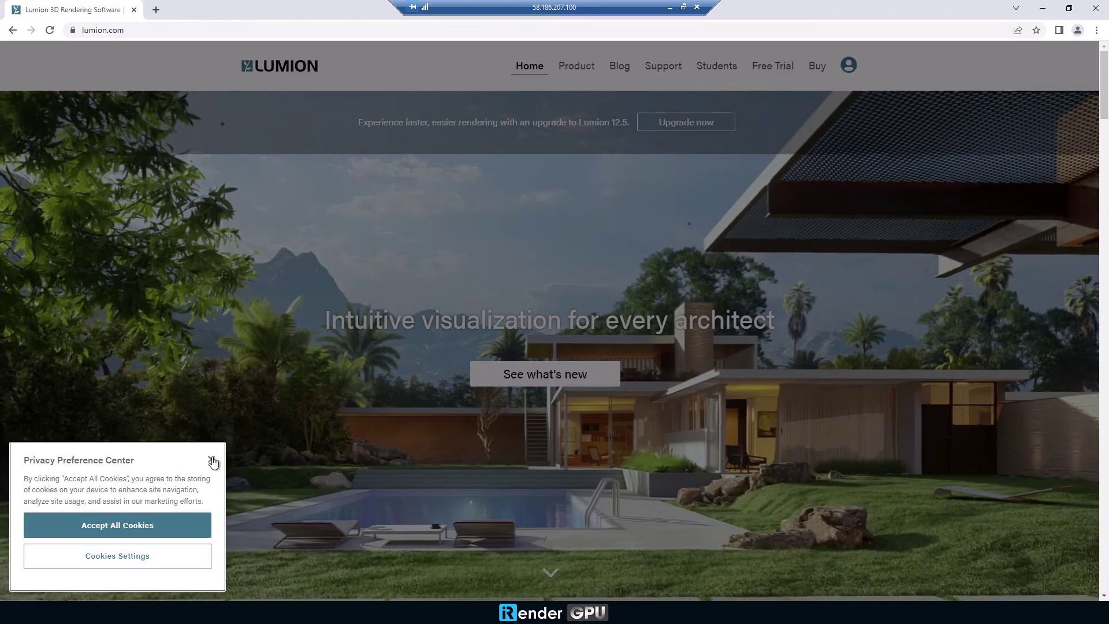
# - Launch Lumion 12.0 on the remote machine and review its benchmark results
pyautogui.click(212, 460)
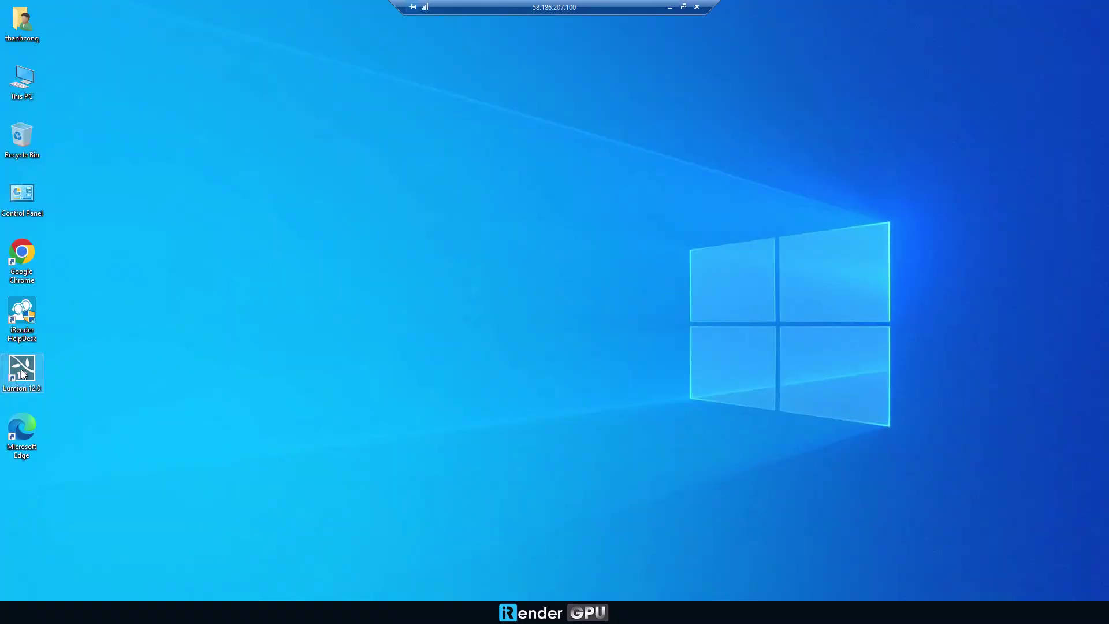
pyautogui.doubleClick(22, 374)
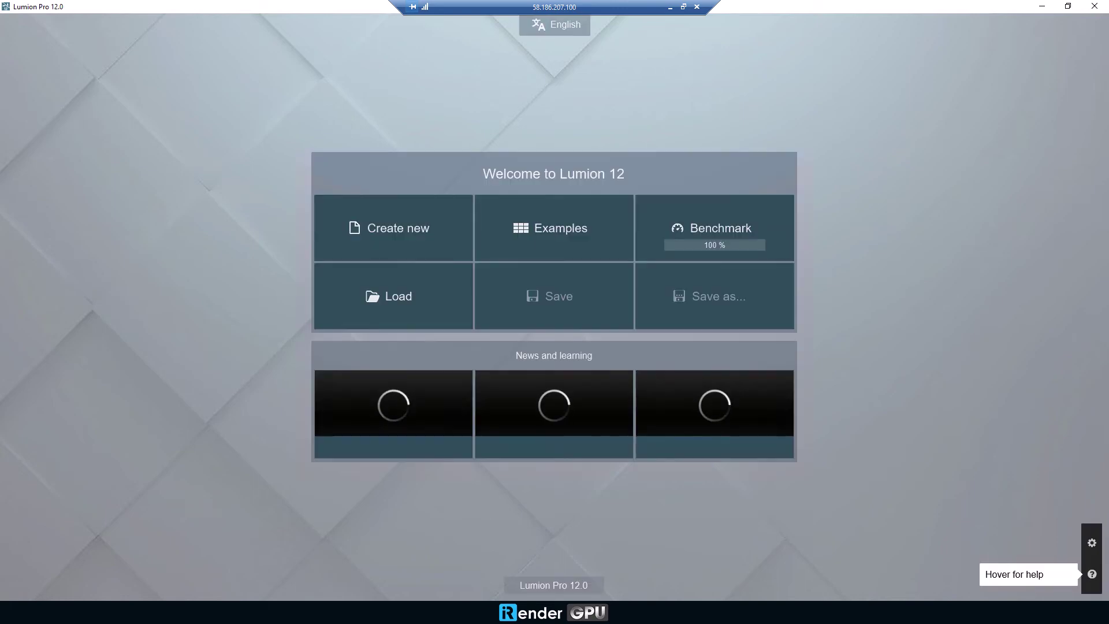
pyautogui.click(711, 224)
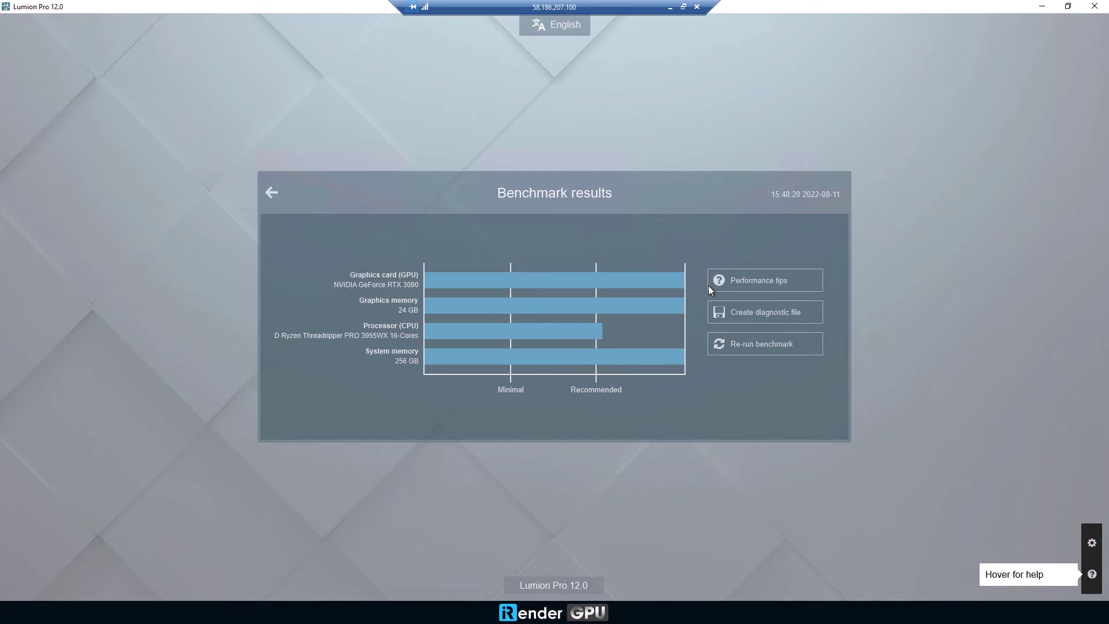
pyautogui.click(275, 192)
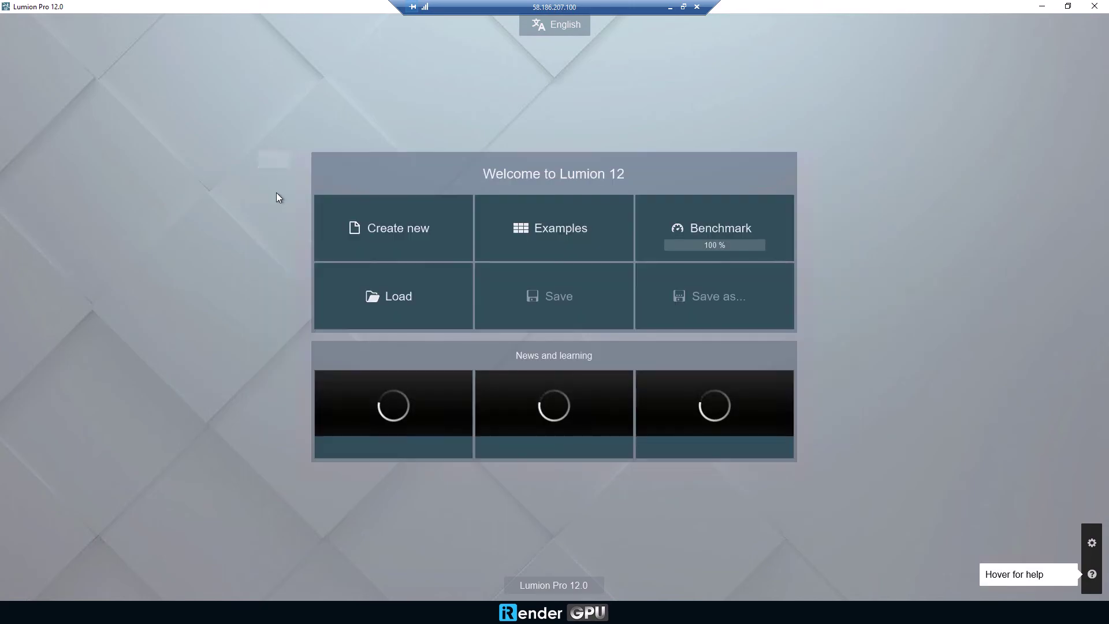
# - Open the beach villa example scene and fly the camera from the pool into the living room
pyautogui.click(556, 244)
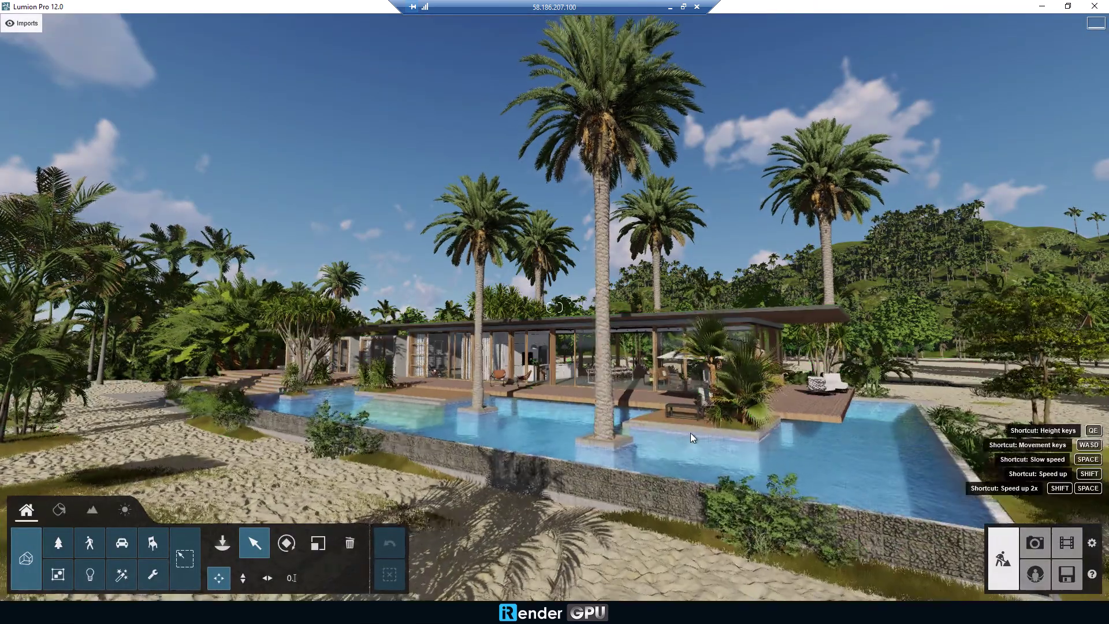
pyautogui.scroll(10, 688, 447)
pyautogui.scroll(5, 688, 447)
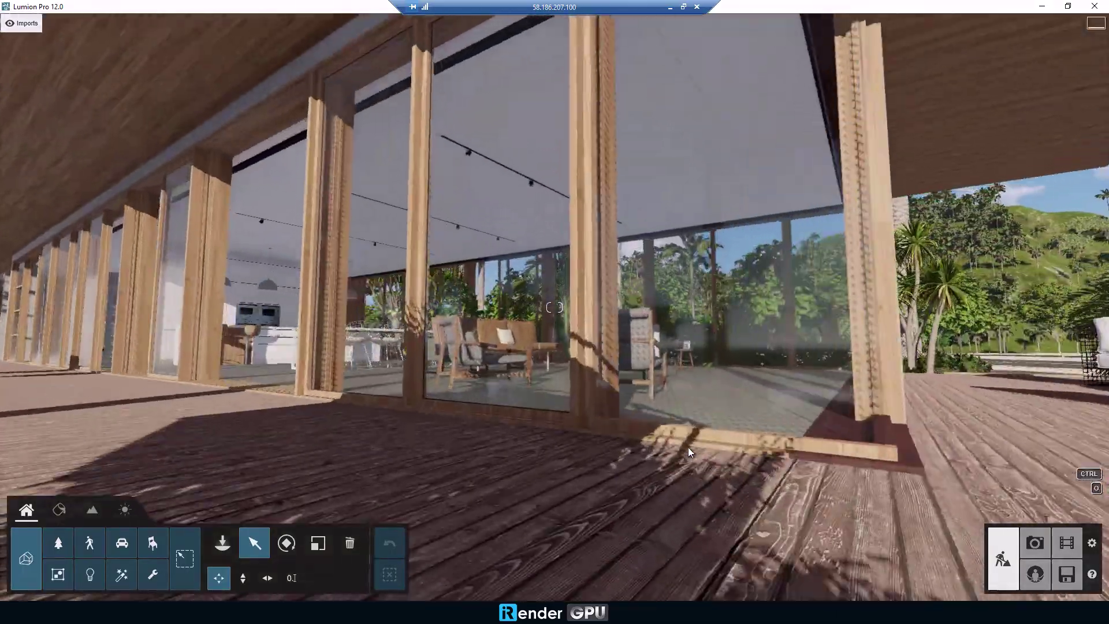
pyautogui.moveTo(687, 447); pyautogui.dragTo(720, 408, button='right')
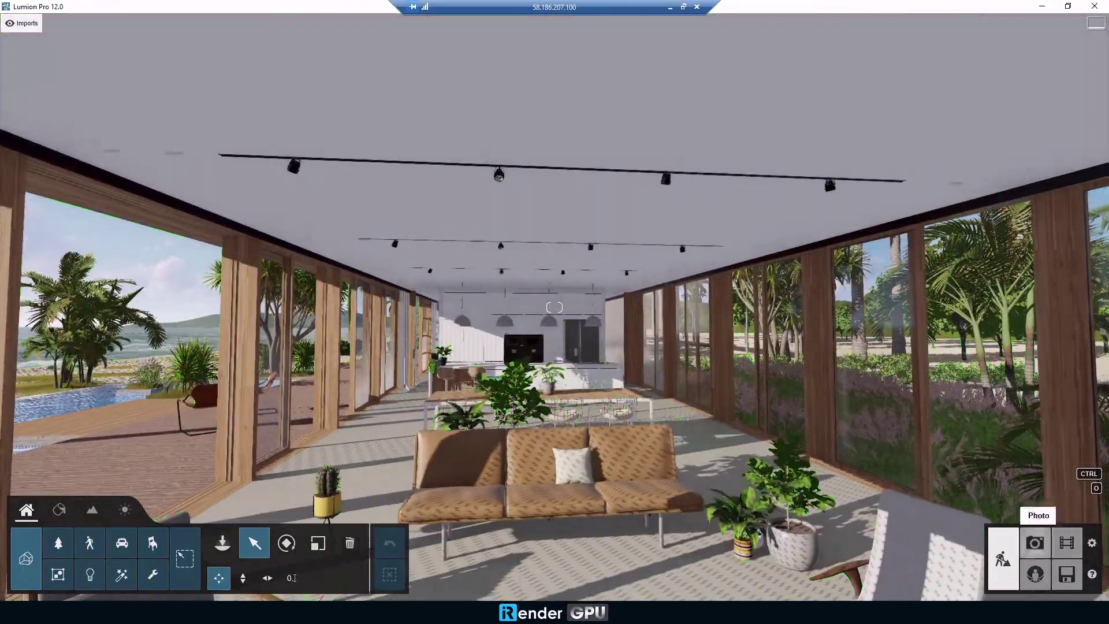
# - Render the entire movie at Full HD 1920x1080, saved on the Desktop as the MP4 file Lu12_FHD
pyautogui.click(1066, 543)
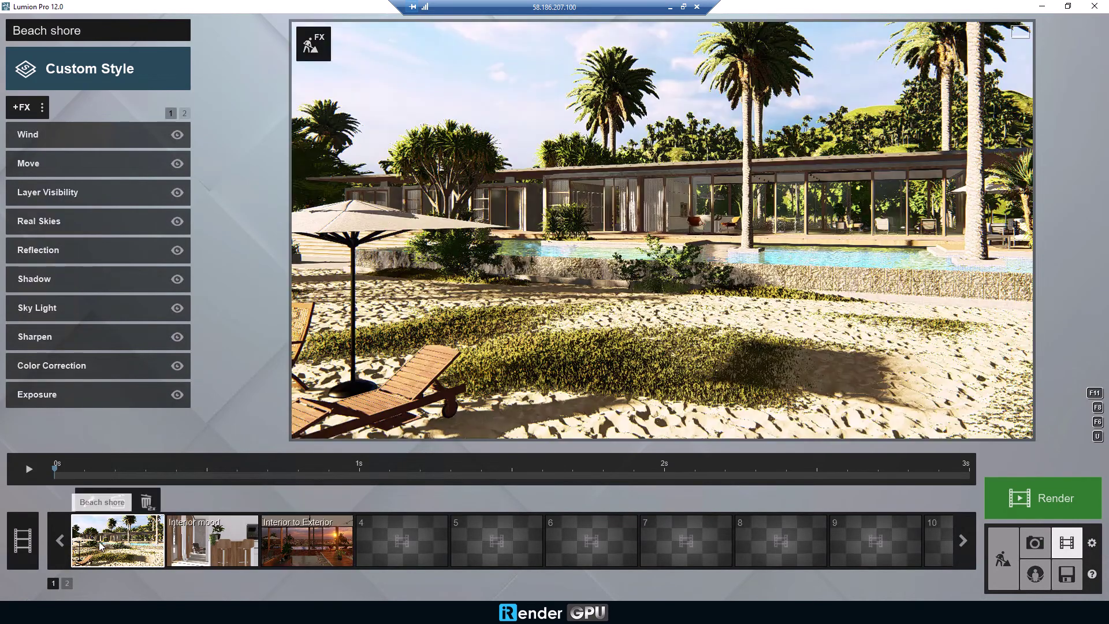
pyautogui.click(22, 540)
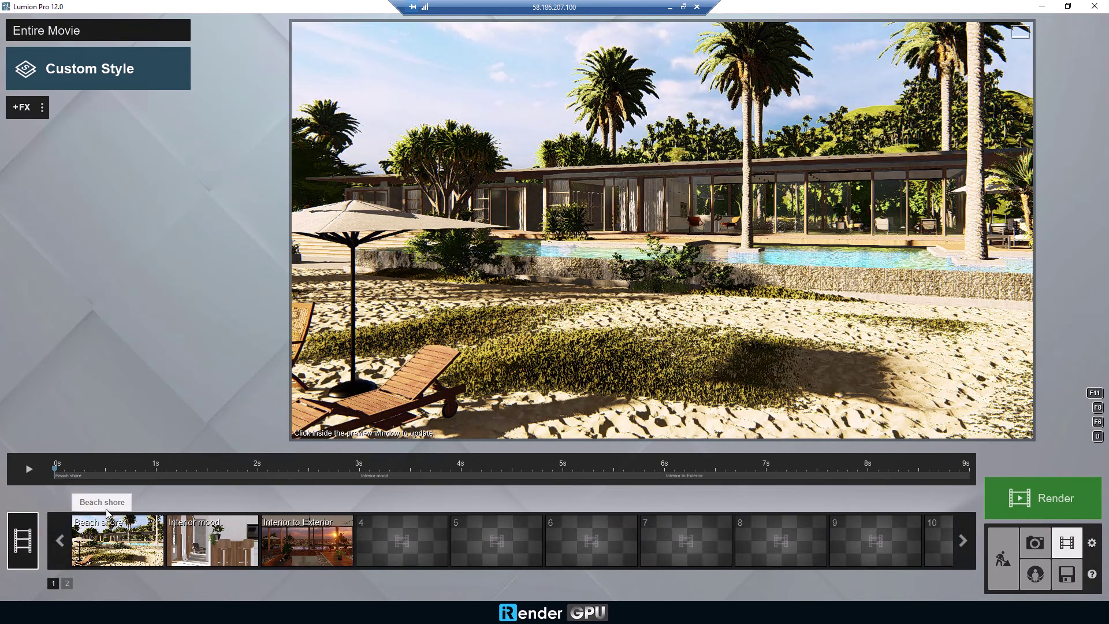
pyautogui.click(1039, 498)
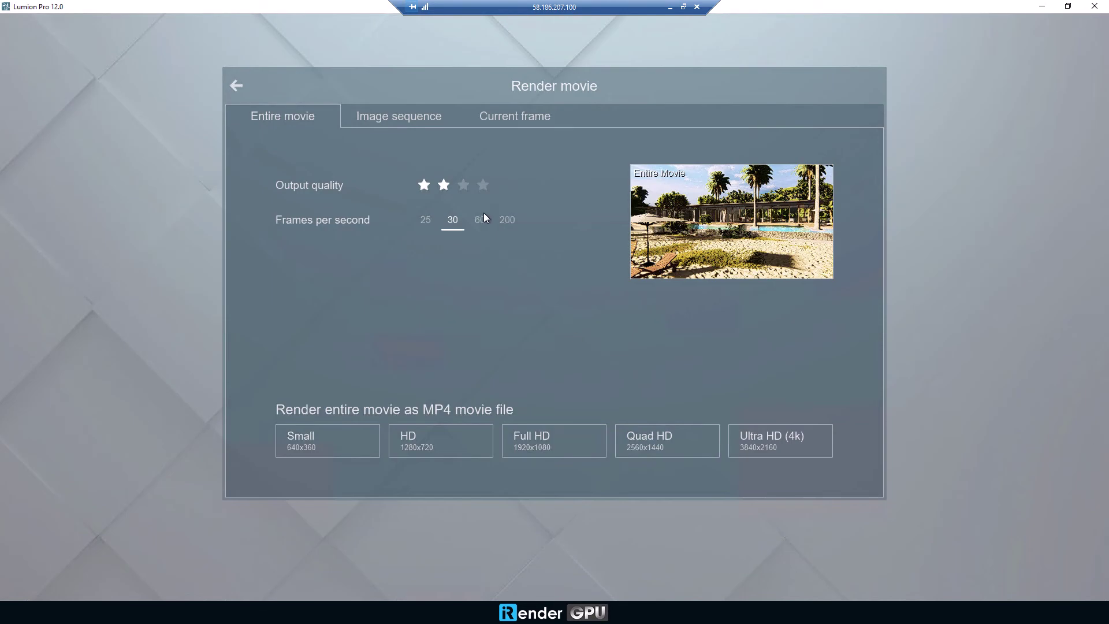
pyautogui.click(548, 440)
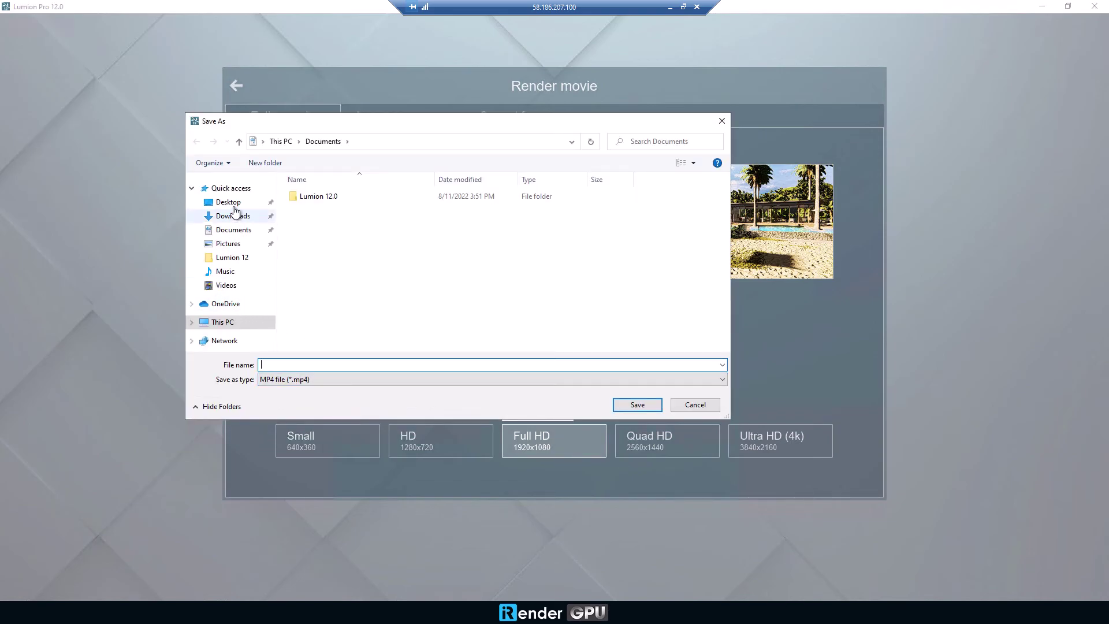
pyautogui.click(321, 362)
pyautogui.write('Lu12_FHD')
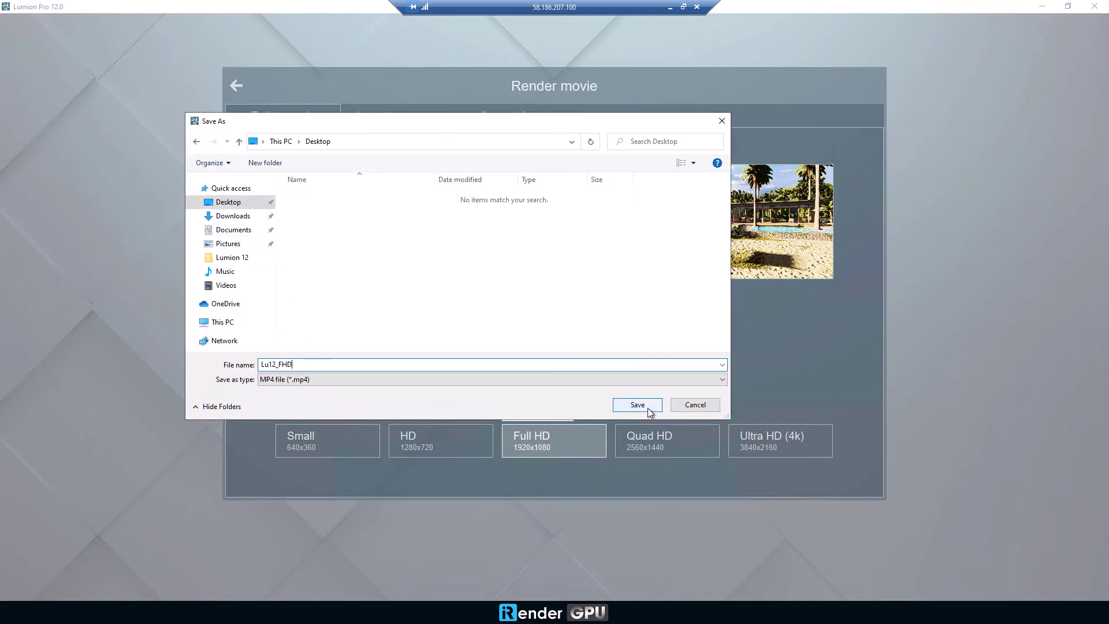
pyautogui.click(639, 405)
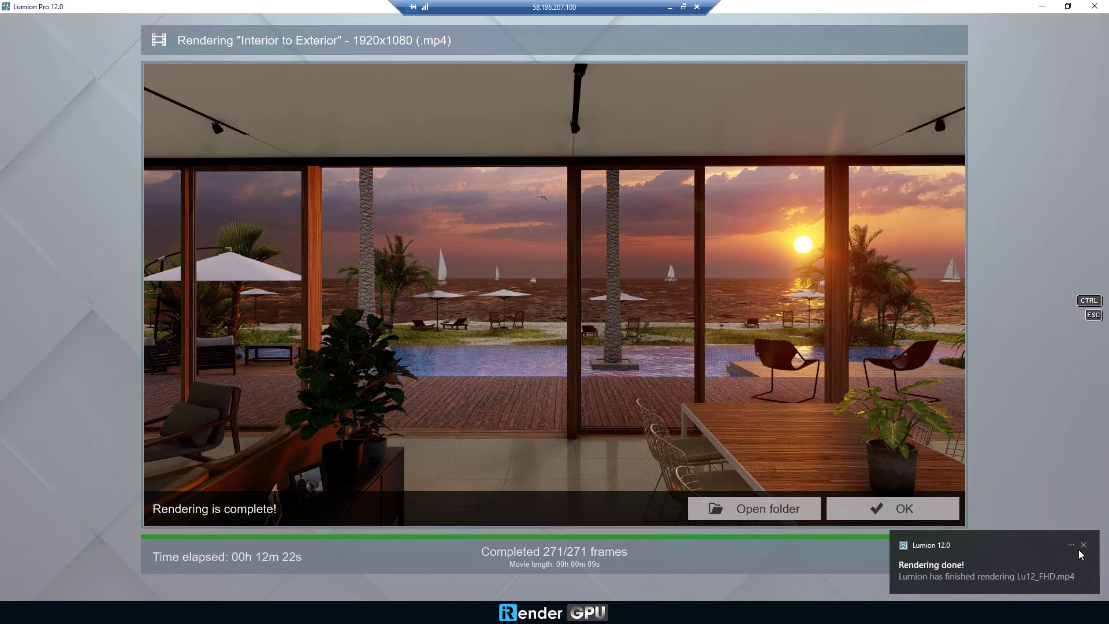
# - Dismiss the render notification, close the completed render and minimise Lumion
pyautogui.click(1081, 545)
pyautogui.click(892, 508)
pyautogui.click(1041, 6)
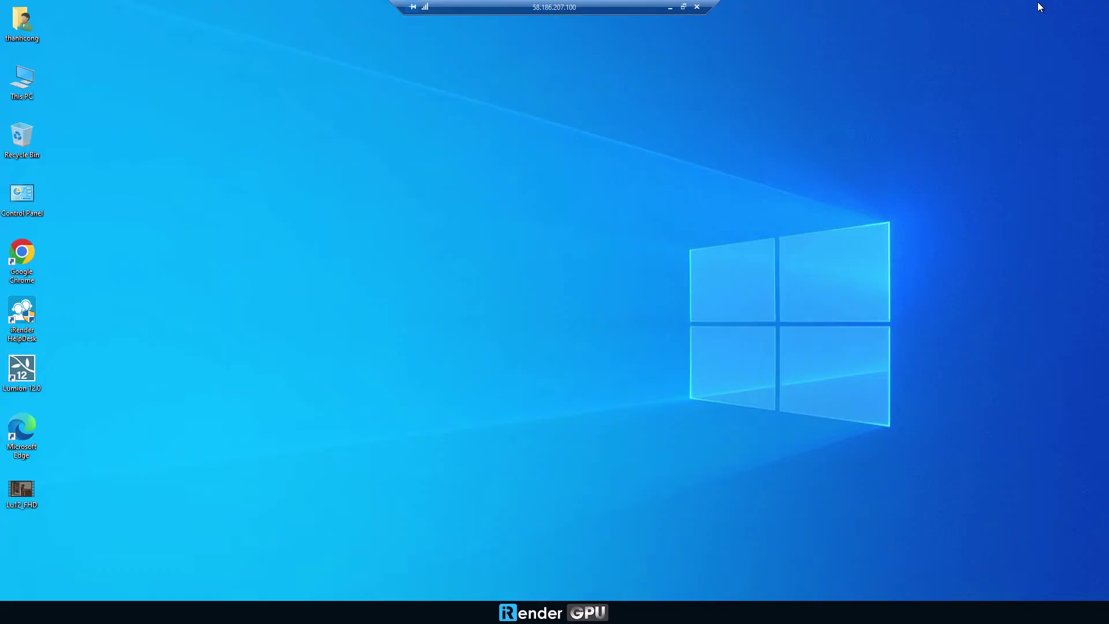
# - Copy the Lu12_FHD video from the remote desktop to the Storage (Z:) drive and close the drive's window
pyautogui.rightClick(14, 503)
pyautogui.click(47, 432)
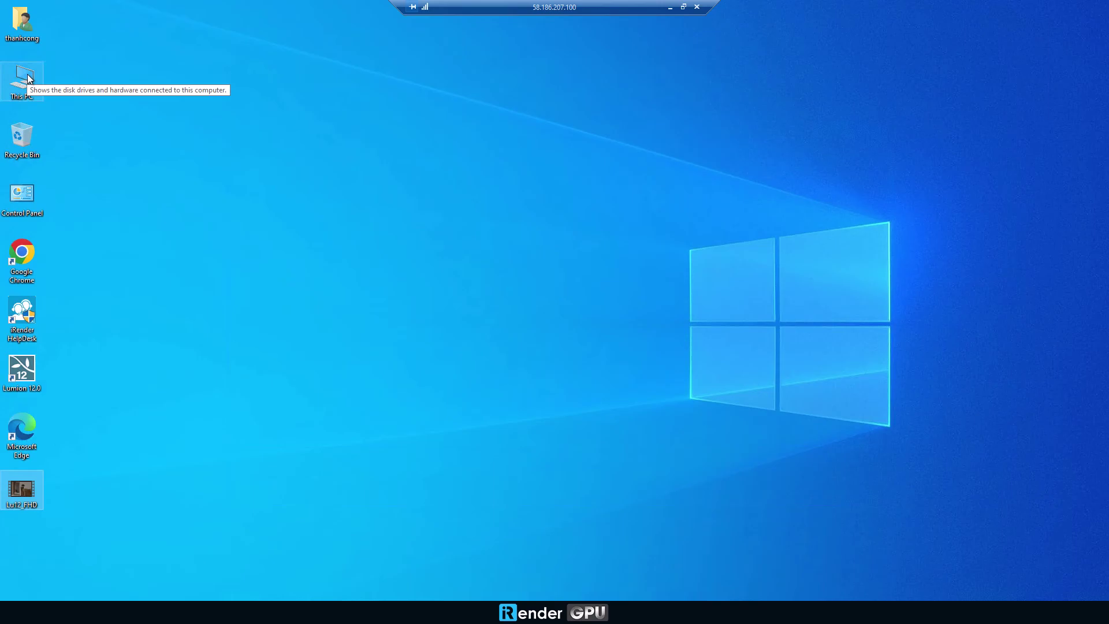
pyautogui.doubleClick(22, 84)
pyautogui.doubleClick(549, 355)
pyautogui.rightClick(439, 290)
pyautogui.click(477, 367)
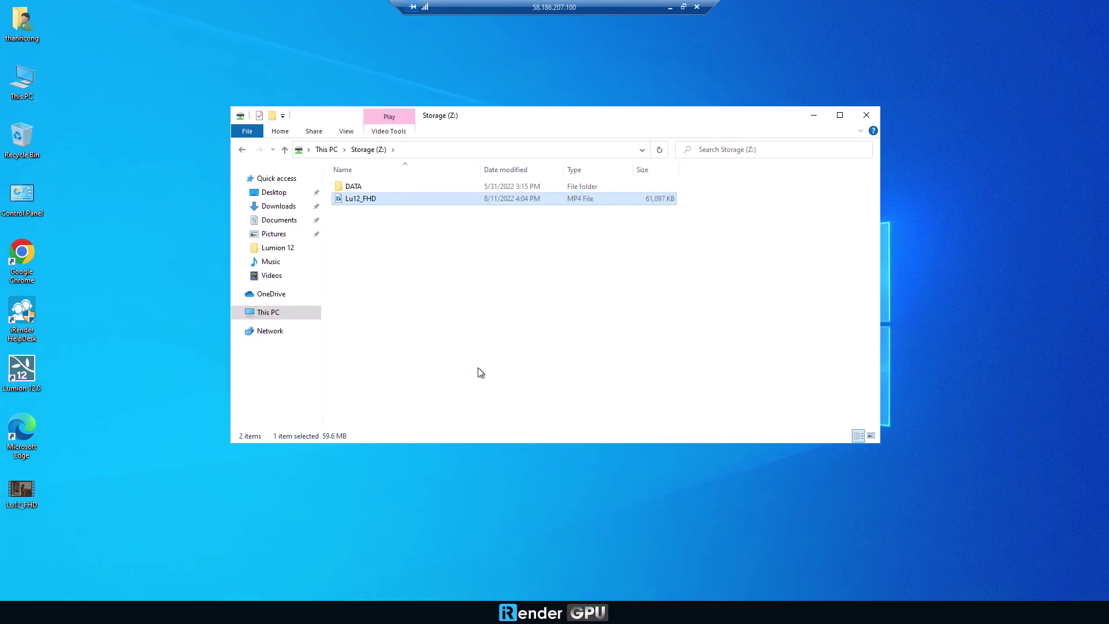
pyautogui.click(864, 116)
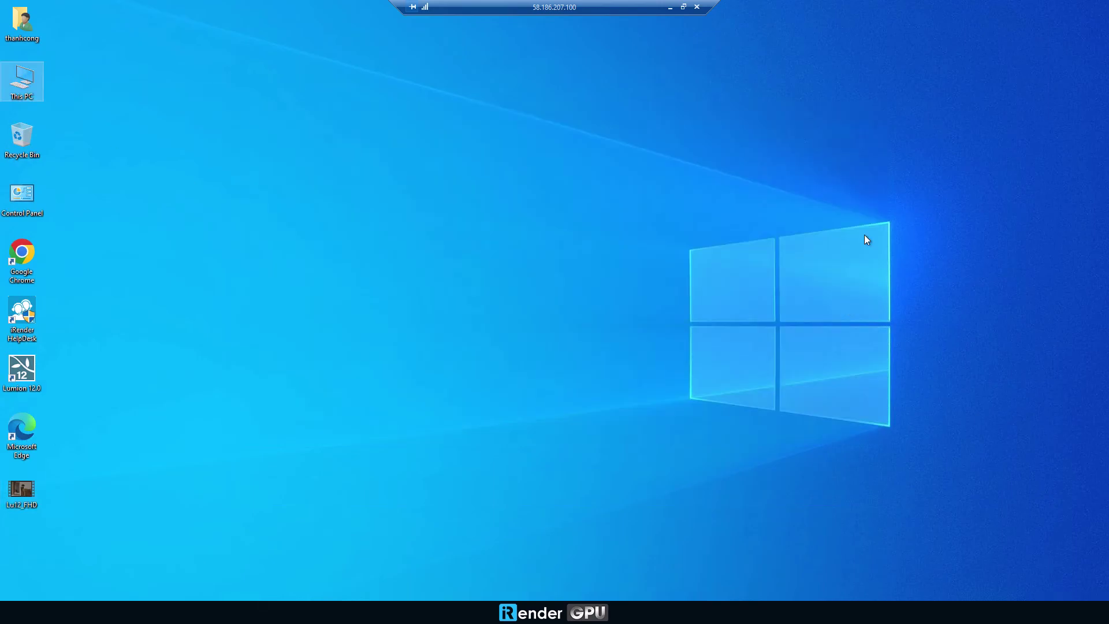
# - Disconnect the remote desktop session and shut down the 3P-Lumion image in GPUHub
pyautogui.click(697, 7)
pyautogui.click(601, 333)
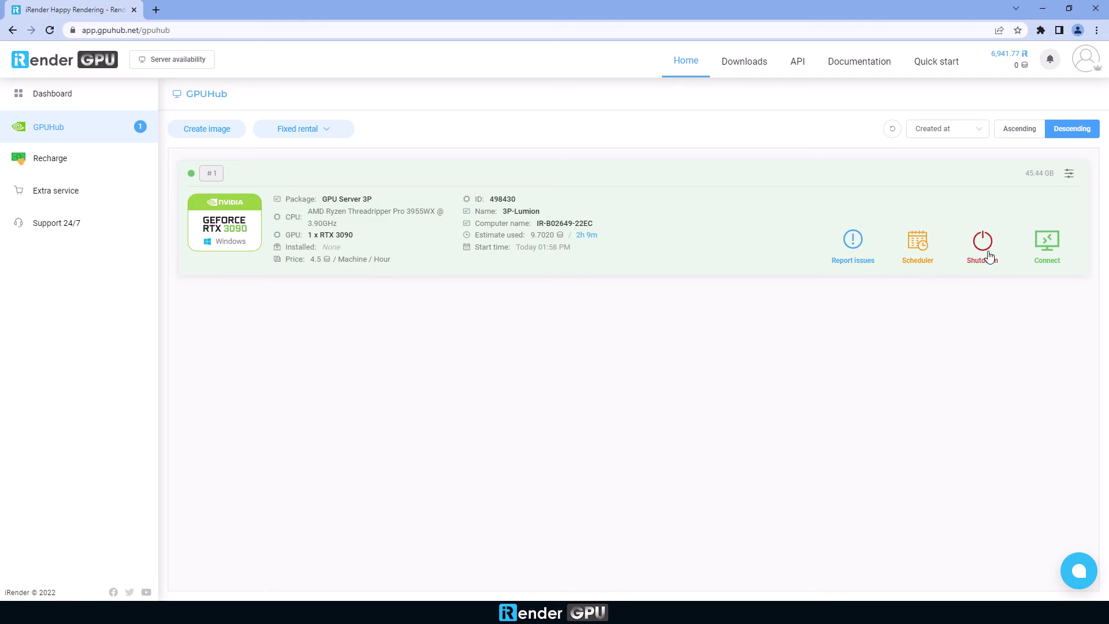
pyautogui.click(990, 255)
pyautogui.click(681, 399)
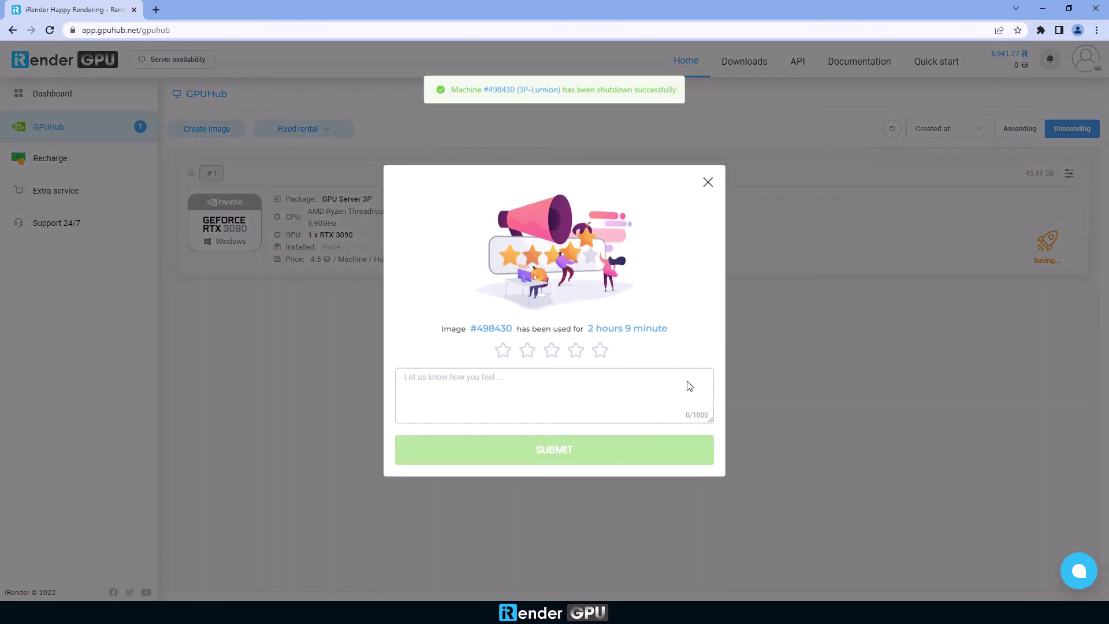
# - Give the image session a five-star rating and submit the feedback form
pyautogui.click(599, 350)
pyautogui.click(661, 464)
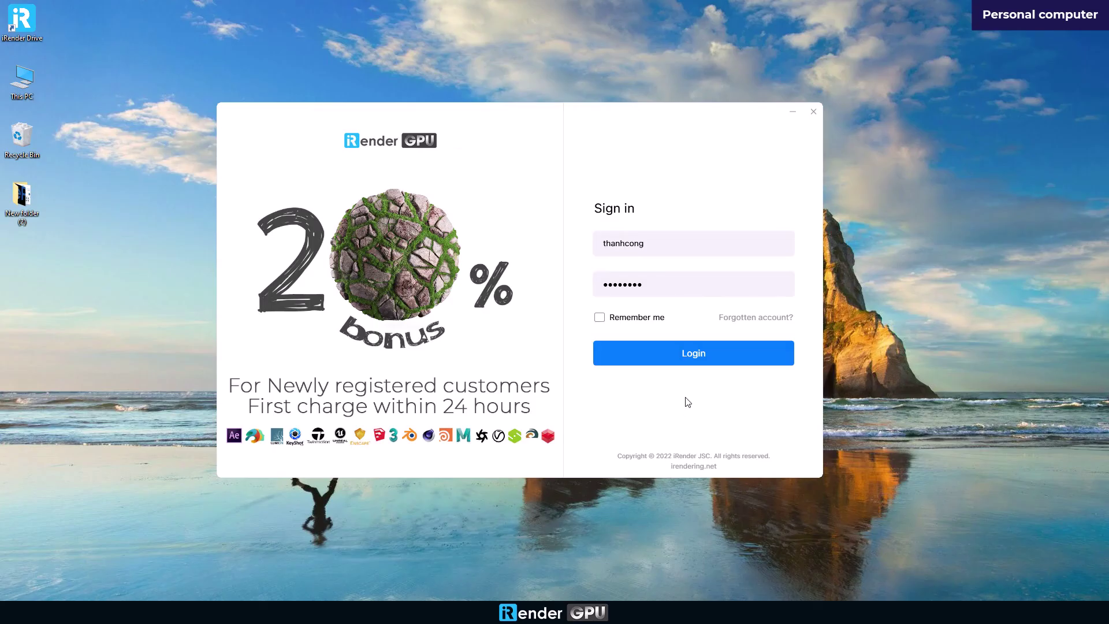
# - Switch to iRender Drive on the personal computer, log in and download Lu12_FHD.mp4 from Storage (Z:)
pyautogui.click(677, 355)
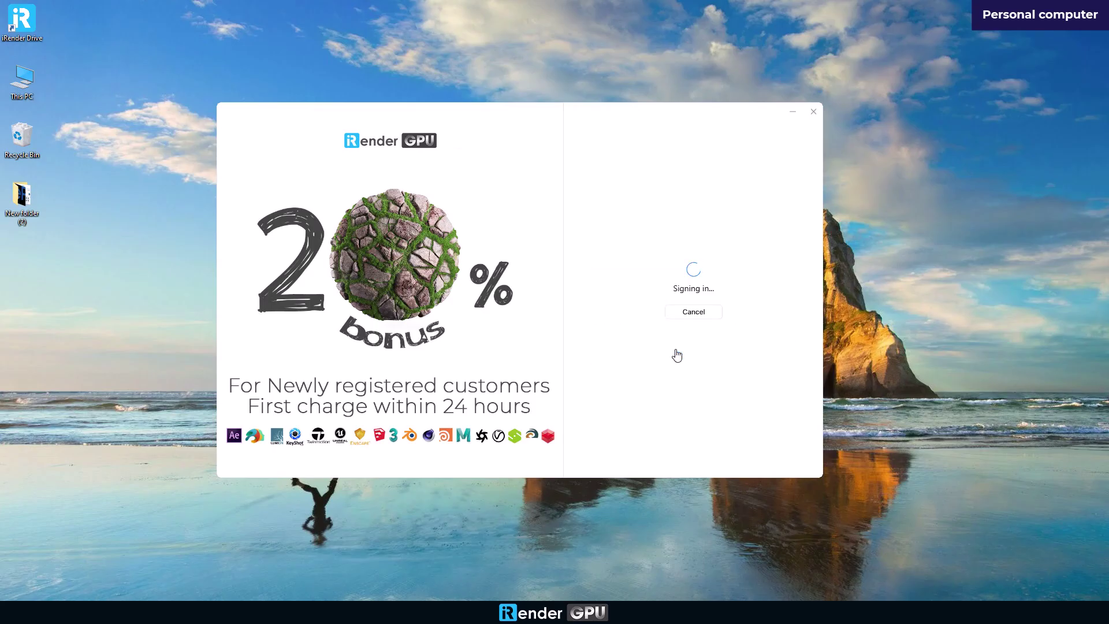
pyautogui.rightClick(398, 242)
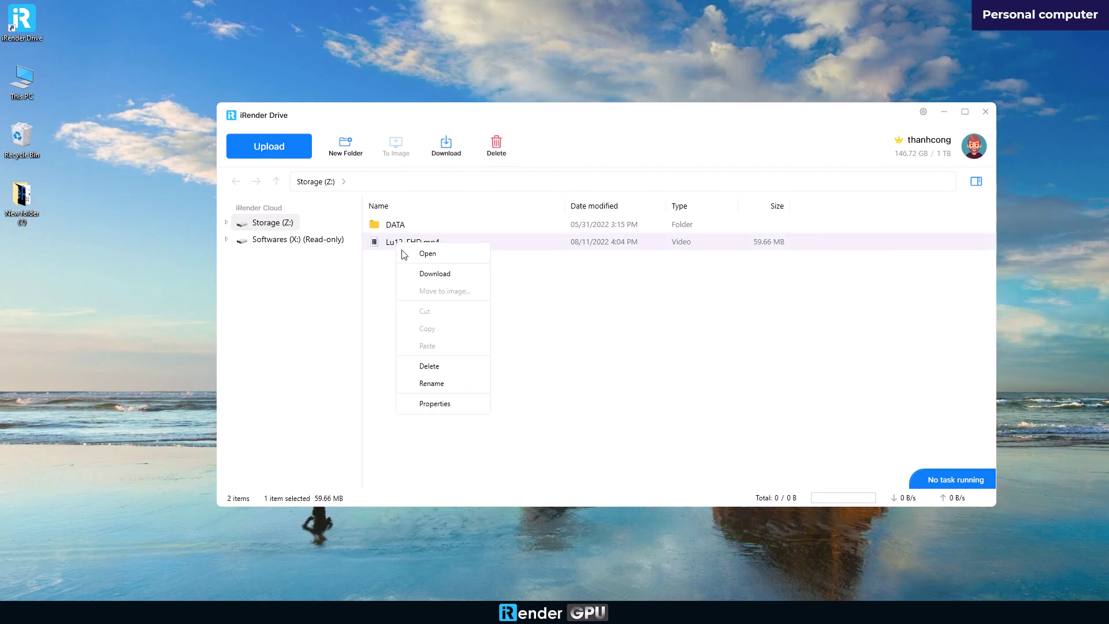
pyautogui.click(424, 272)
pyautogui.click(664, 398)
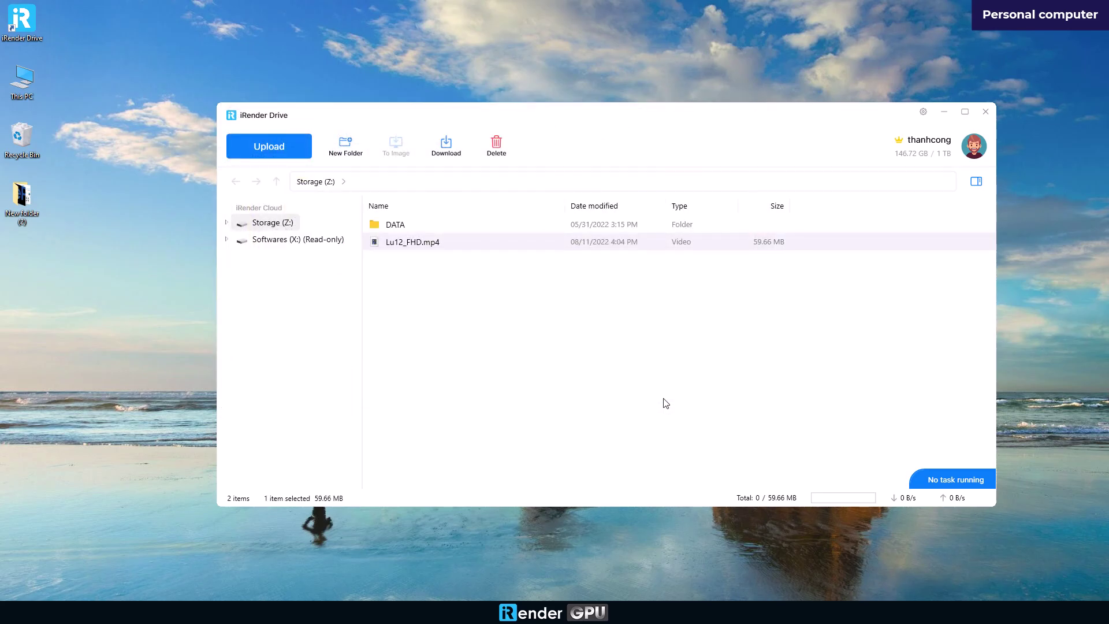